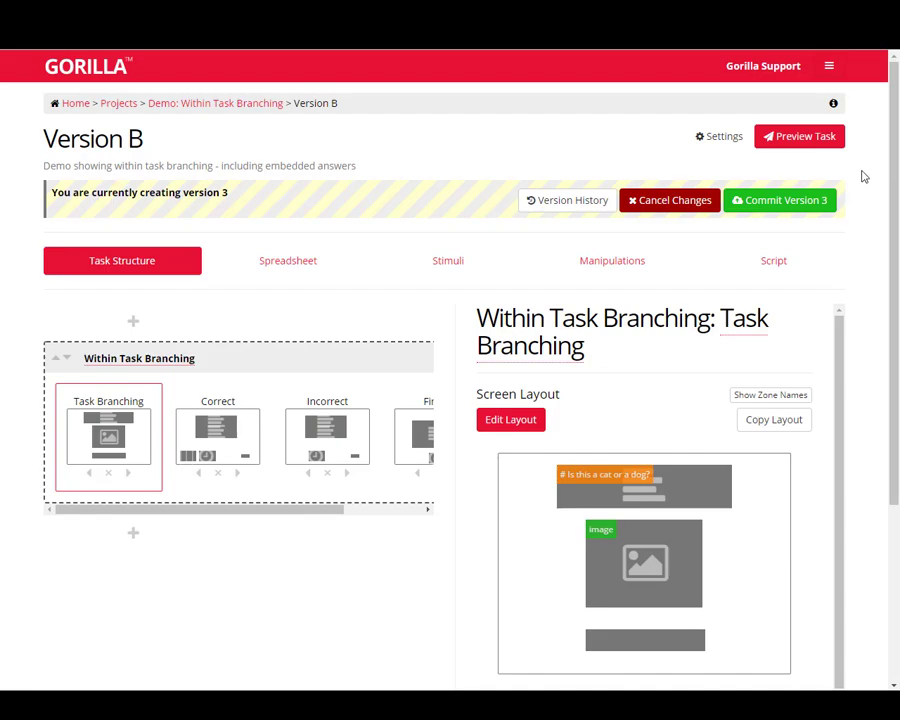
Preview the task, answering 'cat' correctly and 'fish' incorrectly, then return to the builder.
{"action": "left_click", "coordinate": [818, 140]}
{"action": "left_click", "coordinate": [269, 225]}
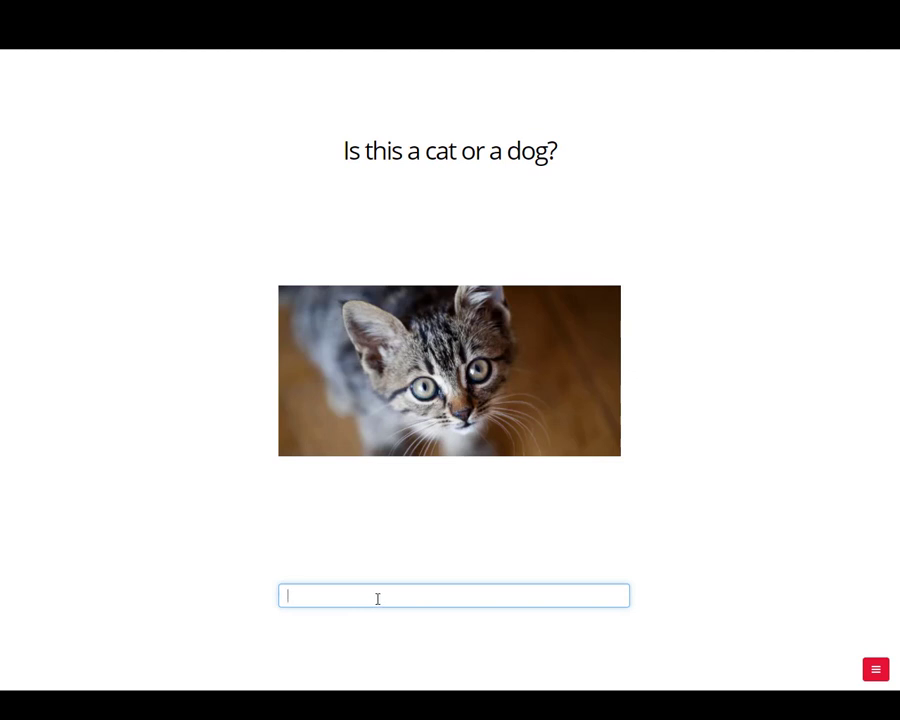
{"action": "type", "text": "ca"}
{"action": "key", "text": "Return"}
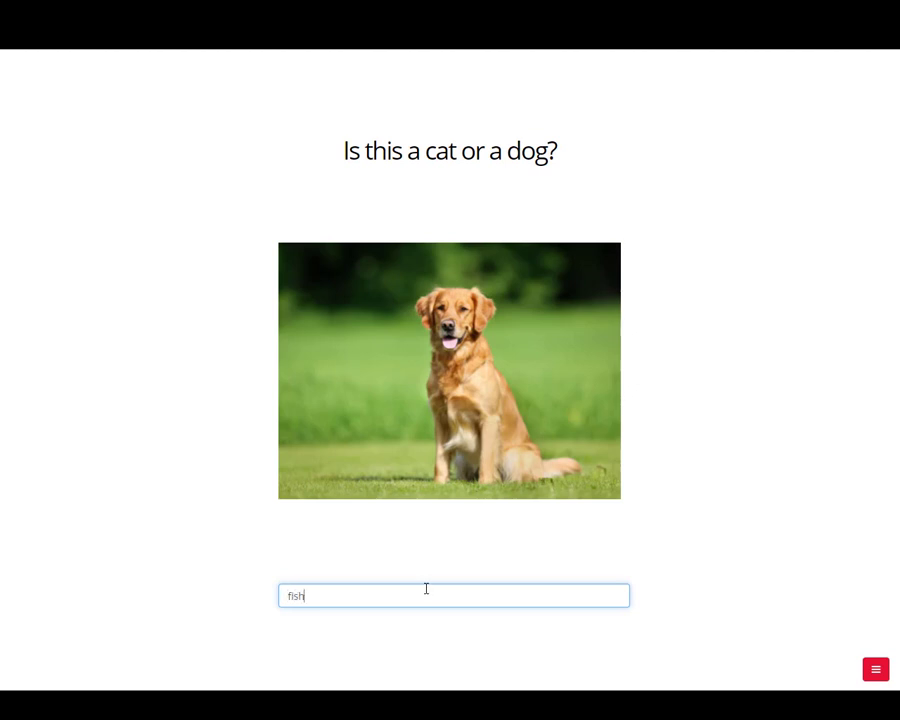
{"action": "key", "text": "Return"}
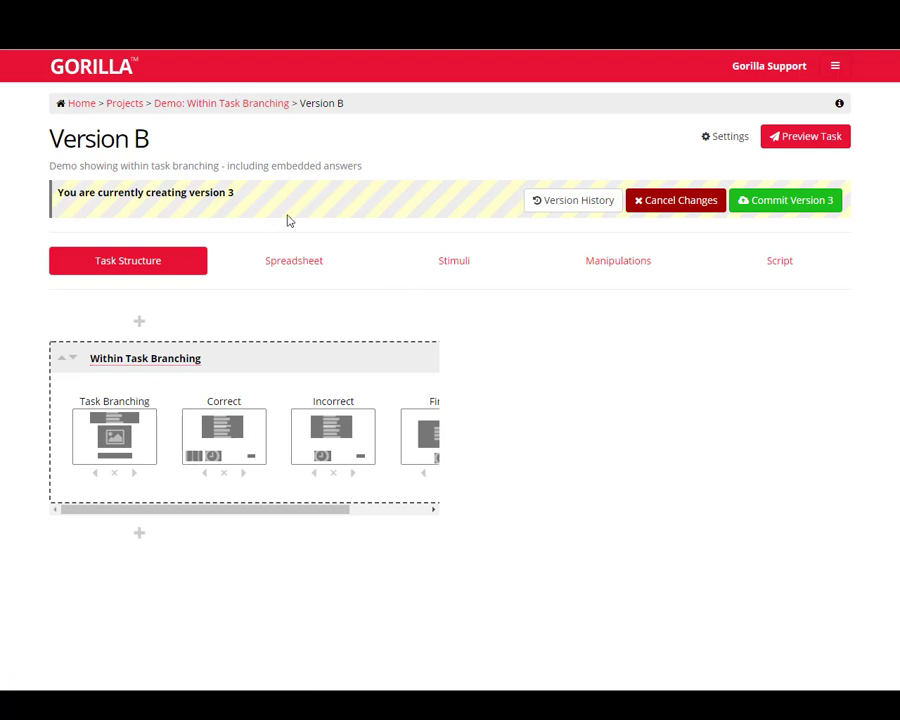
Open the Task Branching screen's settings down to Active Response, which checks answers against the ANSWER column.
{"action": "left_click", "coordinate": [112, 432]}
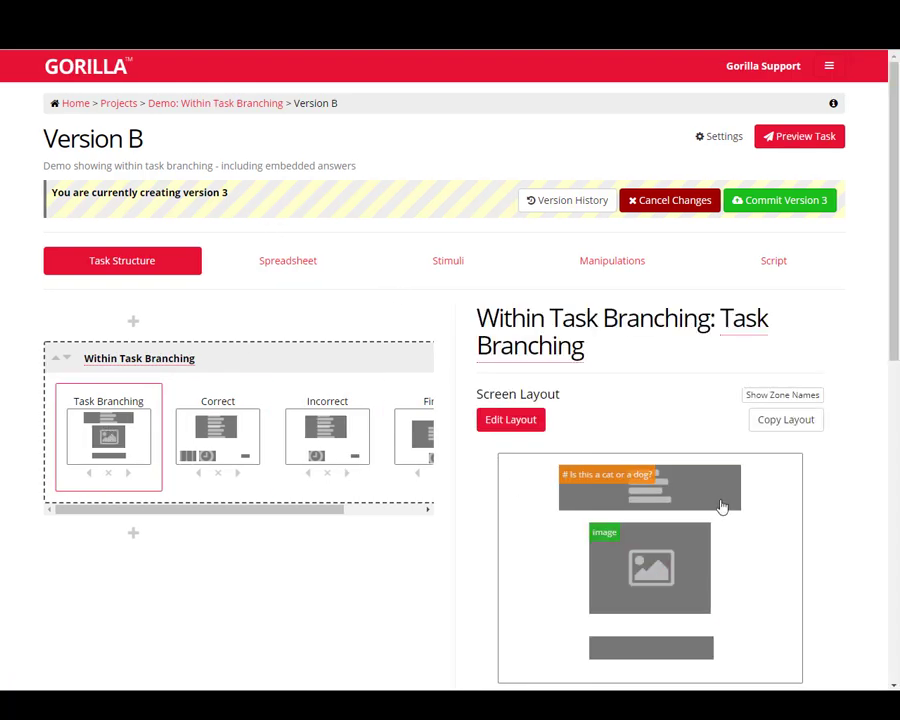
{"action": "scroll", "coordinate": [866, 536], "scroll_direction": "down", "scroll_amount": 1}
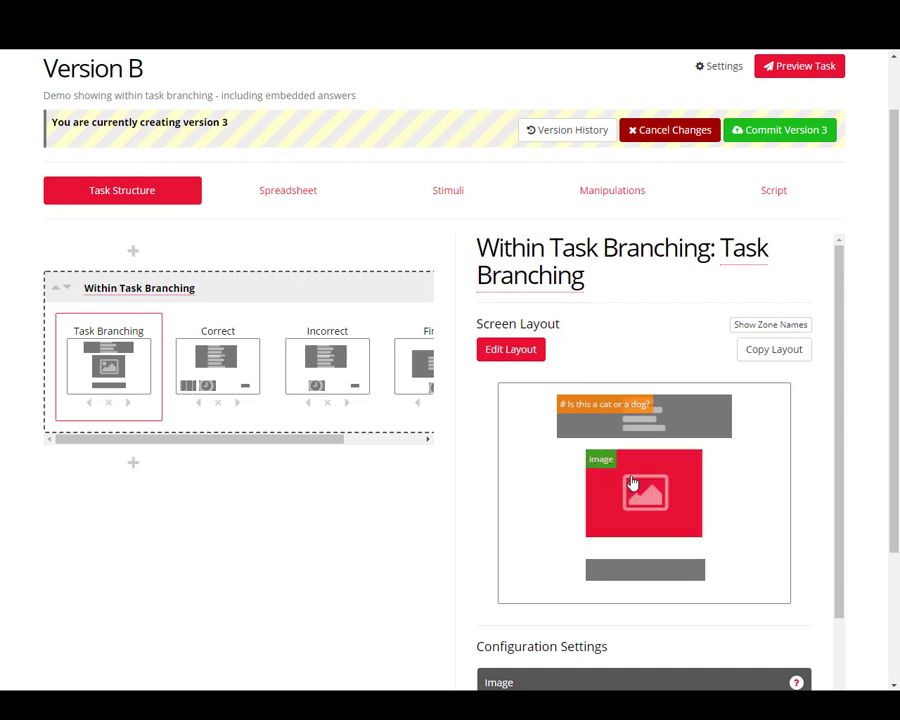
{"action": "scroll", "coordinate": [662, 502], "scroll_direction": "down", "scroll_amount": 1}
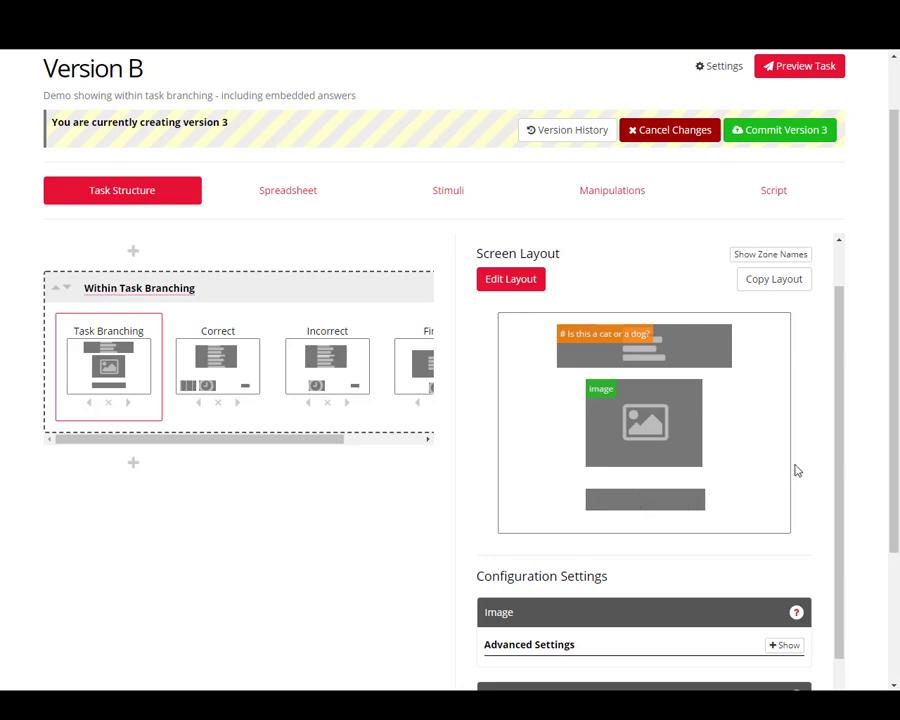
{"action": "scroll", "coordinate": [797, 470], "scroll_direction": "down", "scroll_amount": 8}
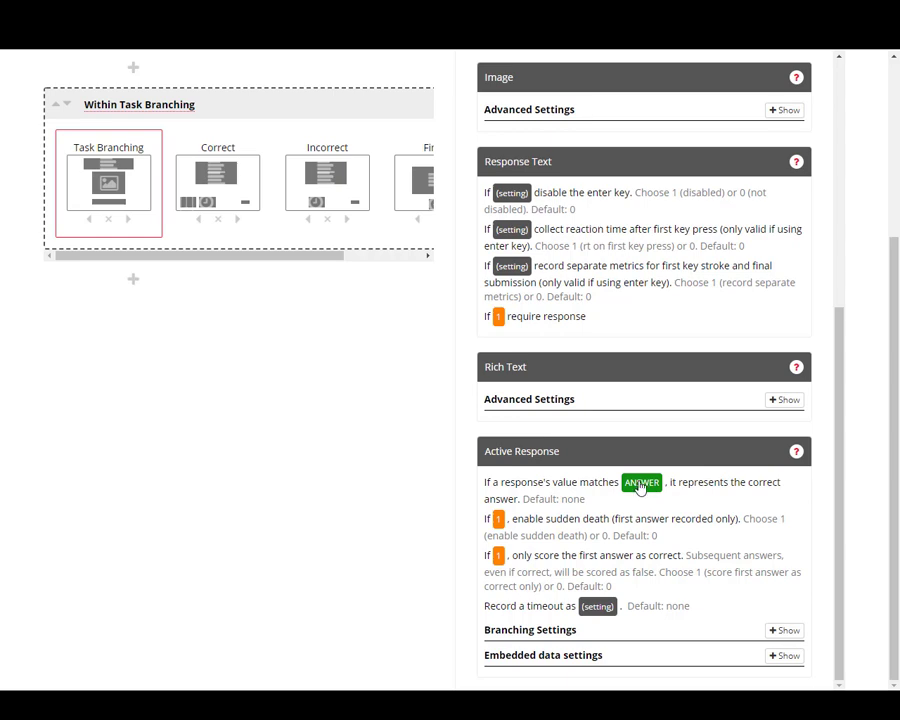
{"action": "left_click", "coordinate": [644, 486]}
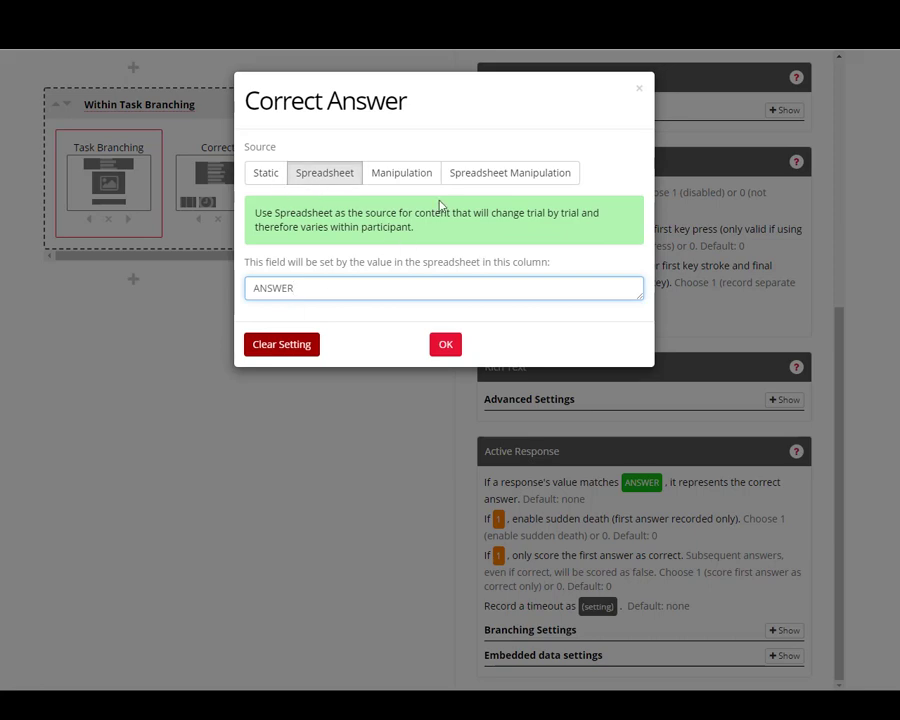
{"action": "left_click", "coordinate": [640, 94]}
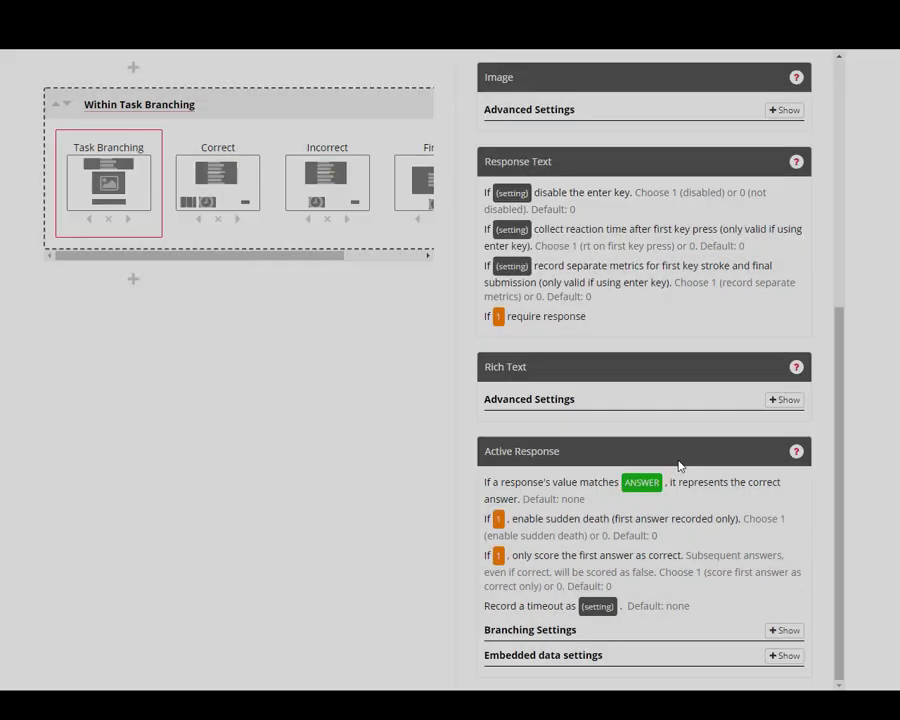
{"action": "scroll", "coordinate": [283, 505], "scroll_direction": "up", "scroll_amount": 3}
{"action": "left_click", "coordinate": [300, 268]}
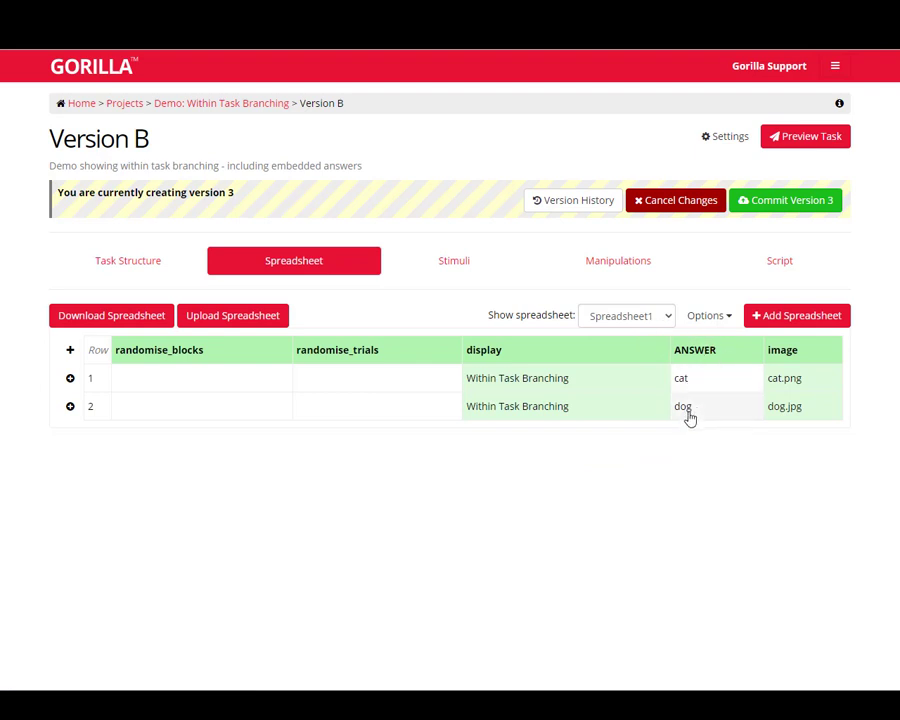
{"action": "left_click", "coordinate": [136, 270]}
{"action": "scroll", "coordinate": [629, 520], "scroll_direction": "down", "scroll_amount": 3}
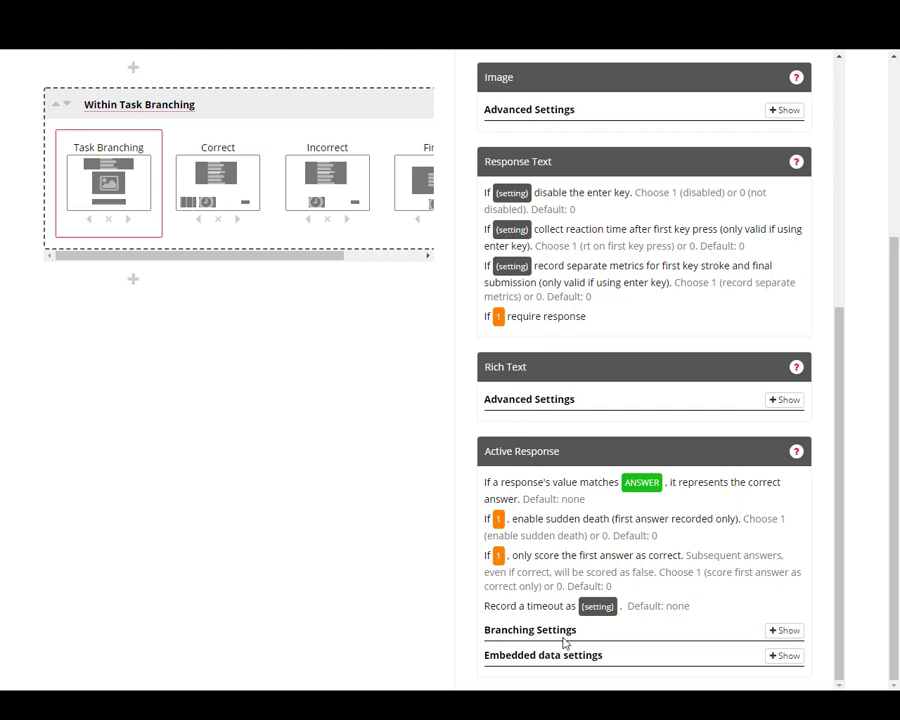
Show the branching rules: correct goes to Correct, incorrect to Incorrect, timeout to Finish.
{"action": "left_click", "coordinate": [786, 632]}
{"action": "scroll", "coordinate": [817, 610], "scroll_direction": "down", "scroll_amount": 2}
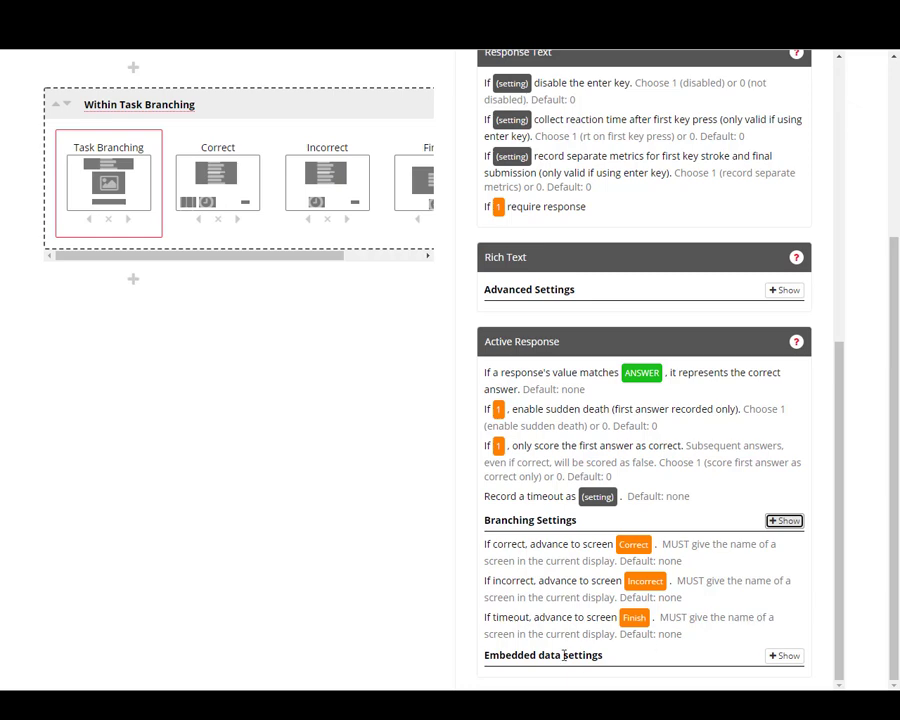
Show the embedded data settings and inspect the 'answer' tag that stores the latest response.
{"action": "left_click", "coordinate": [785, 656]}
{"action": "scroll", "coordinate": [823, 643], "scroll_direction": "down", "scroll_amount": 3}
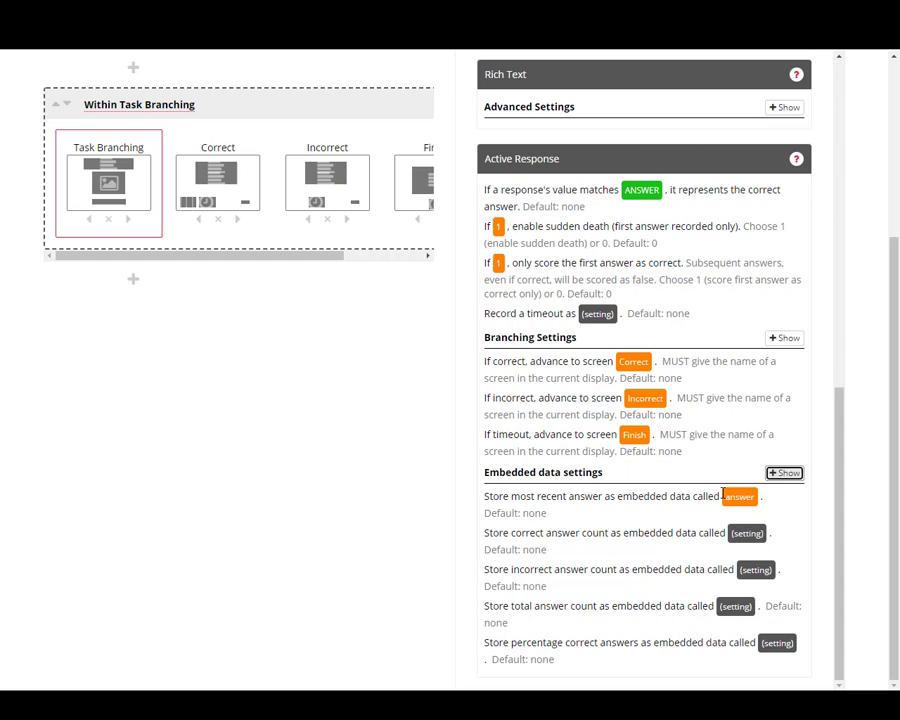
{"action": "left_click", "coordinate": [740, 500]}
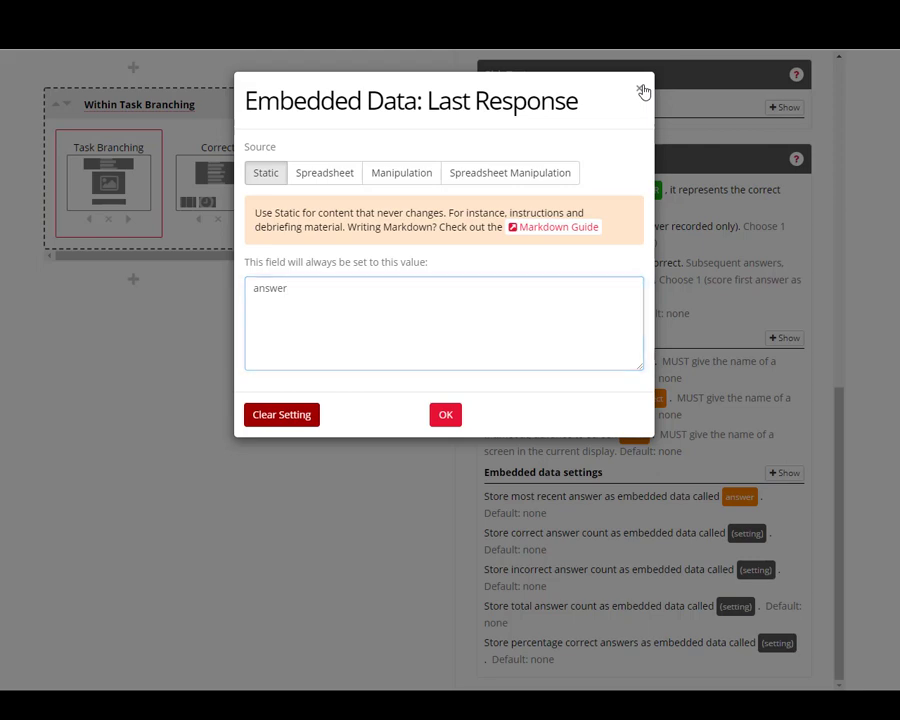
{"action": "left_click", "coordinate": [643, 91]}
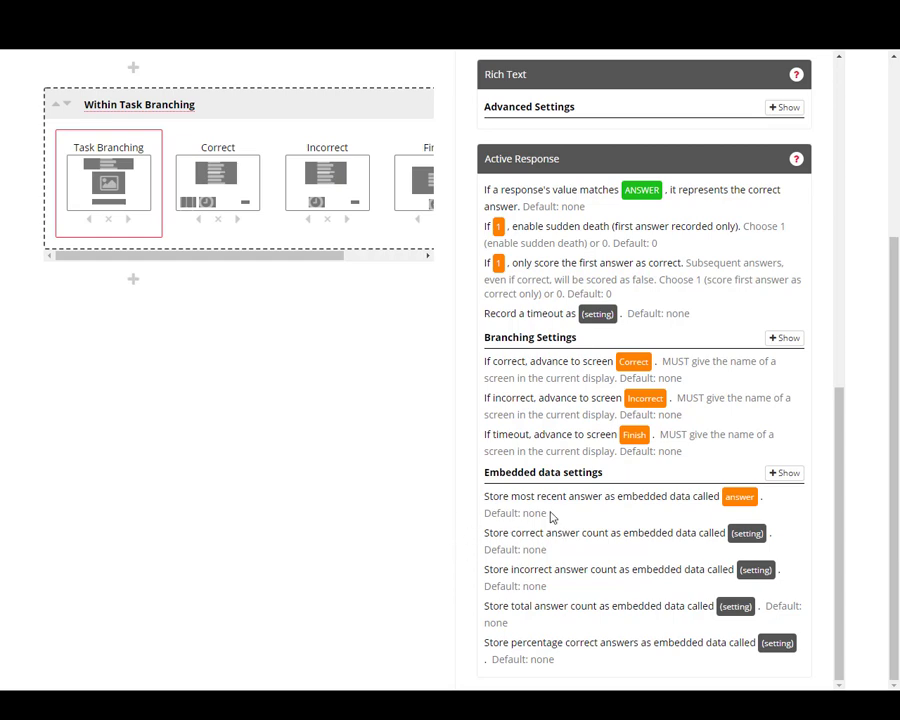
{"action": "scroll", "coordinate": [550, 515], "scroll_direction": "up", "scroll_amount": 8}
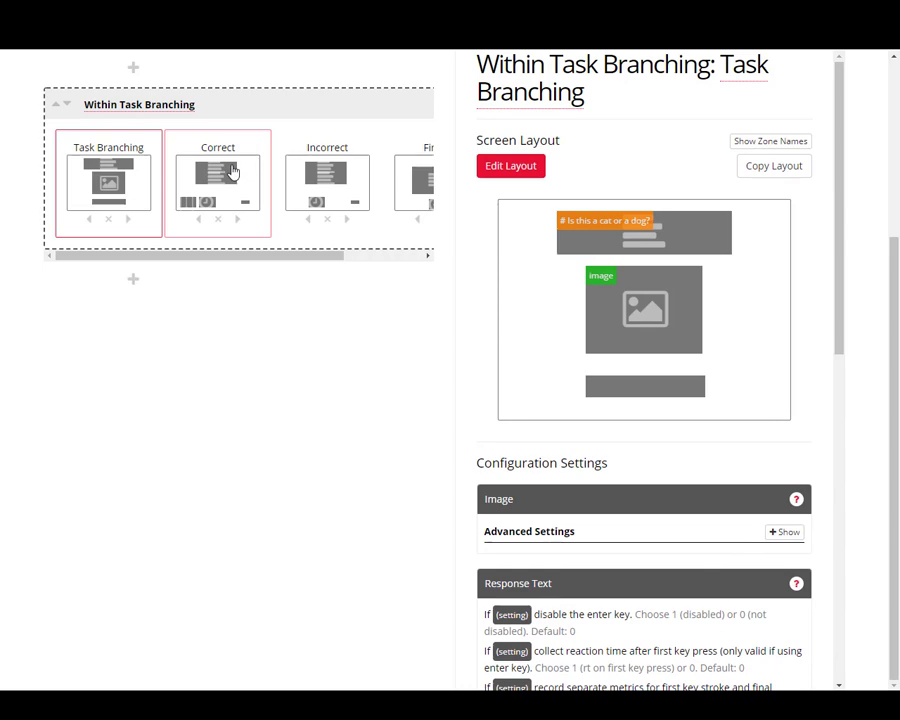
{"action": "left_click", "coordinate": [231, 172]}
{"action": "scroll", "coordinate": [344, 432], "scroll_direction": "up", "scroll_amount": 2}
{"action": "scroll", "coordinate": [344, 432], "scroll_direction": "up", "scroll_amount": 1}
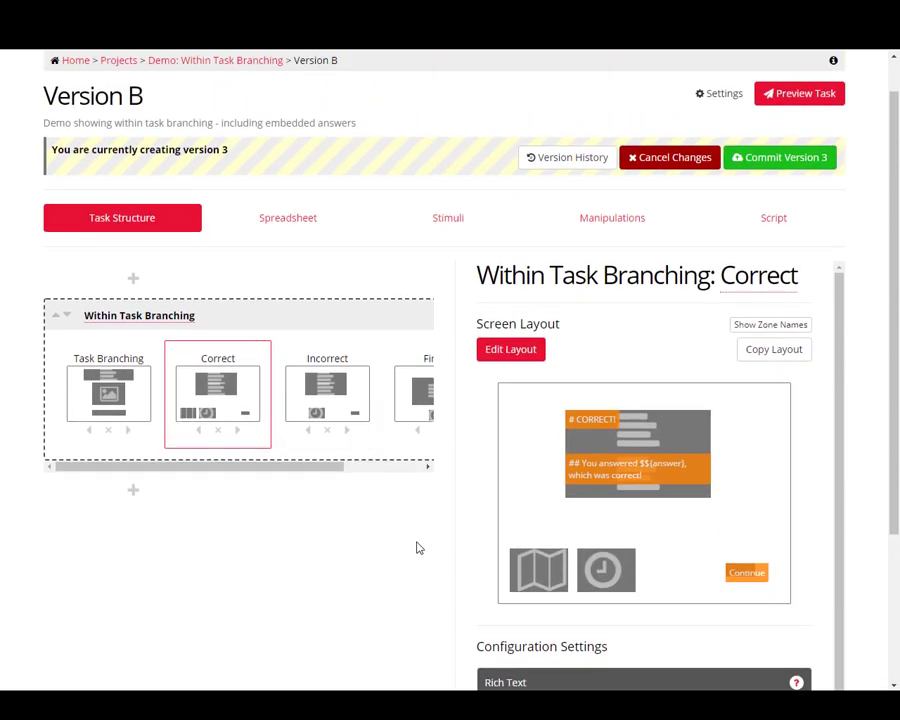
{"action": "scroll", "coordinate": [418, 544], "scroll_direction": "down", "scroll_amount": 1}
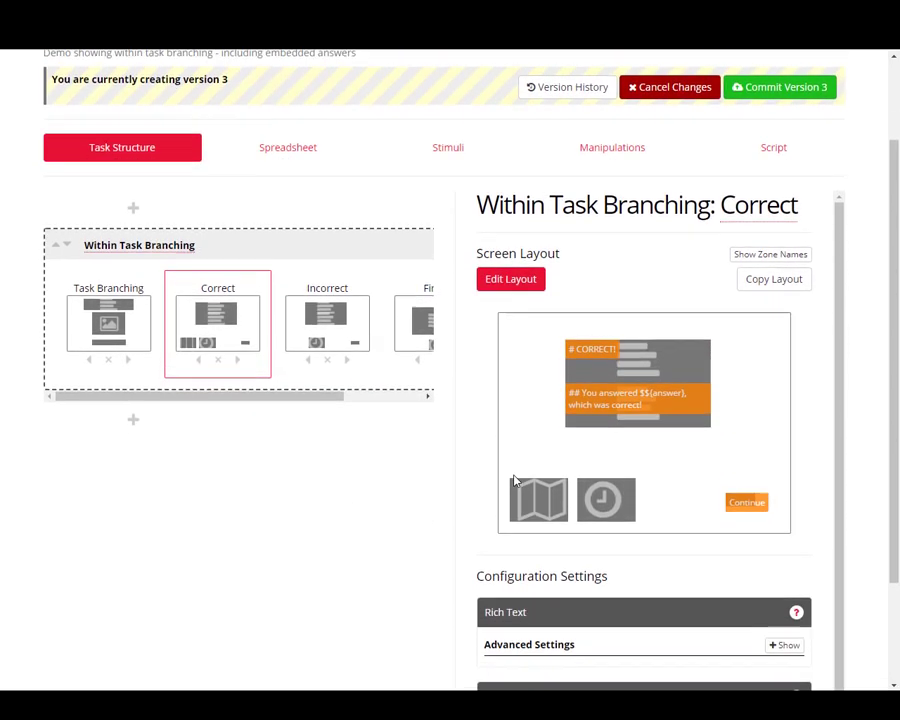
{"action": "left_click", "coordinate": [684, 406]}
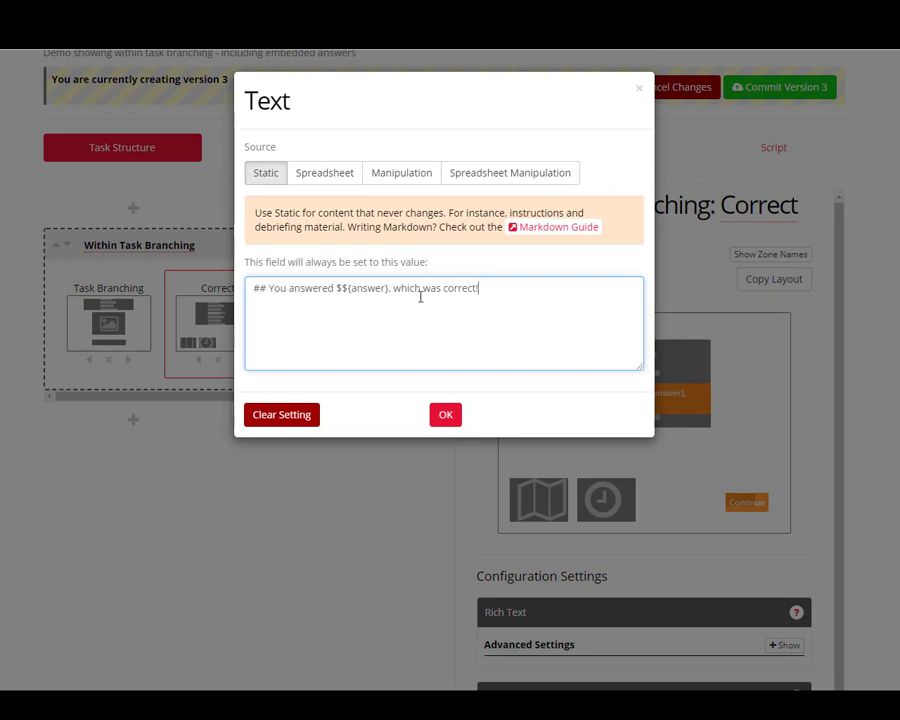
{"action": "left_click_drag", "start_coordinate": [337, 288], "coordinate": [388, 288]}
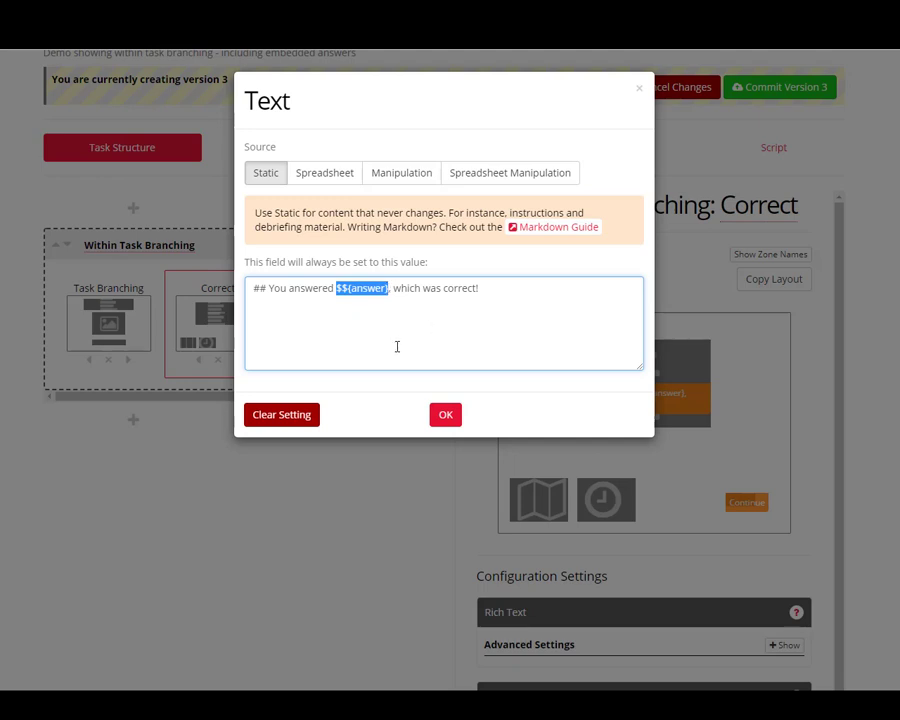
{"action": "double_click", "coordinate": [362, 288]}
{"action": "left_click", "coordinate": [389, 289]}
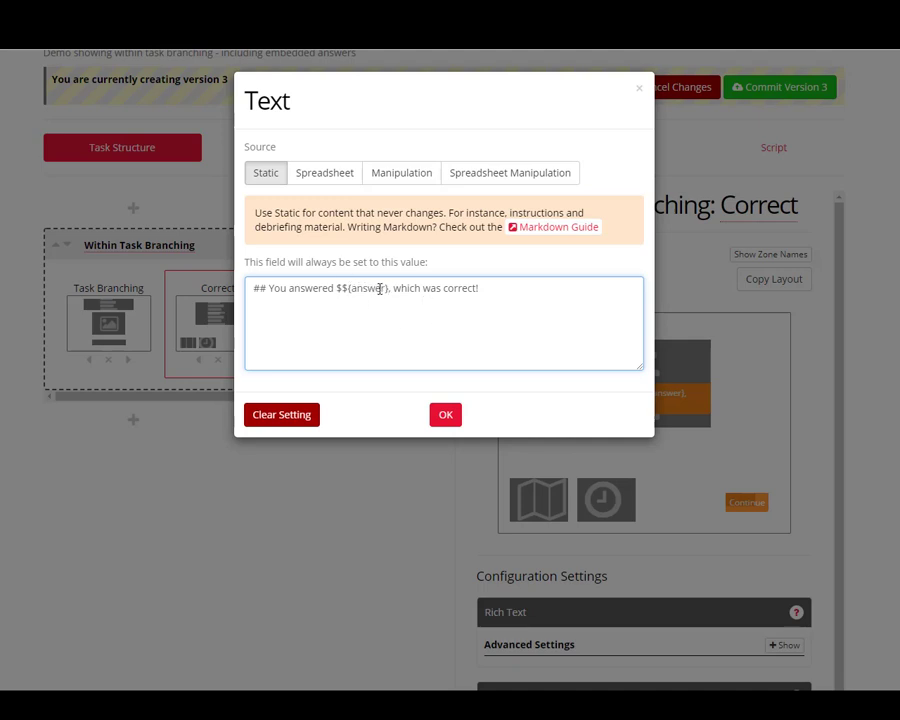
{"action": "double_click", "coordinate": [374, 289]}
{"action": "left_click", "coordinate": [639, 89]}
{"action": "scroll", "coordinate": [671, 477], "scroll_direction": "down", "scroll_amount": 1}
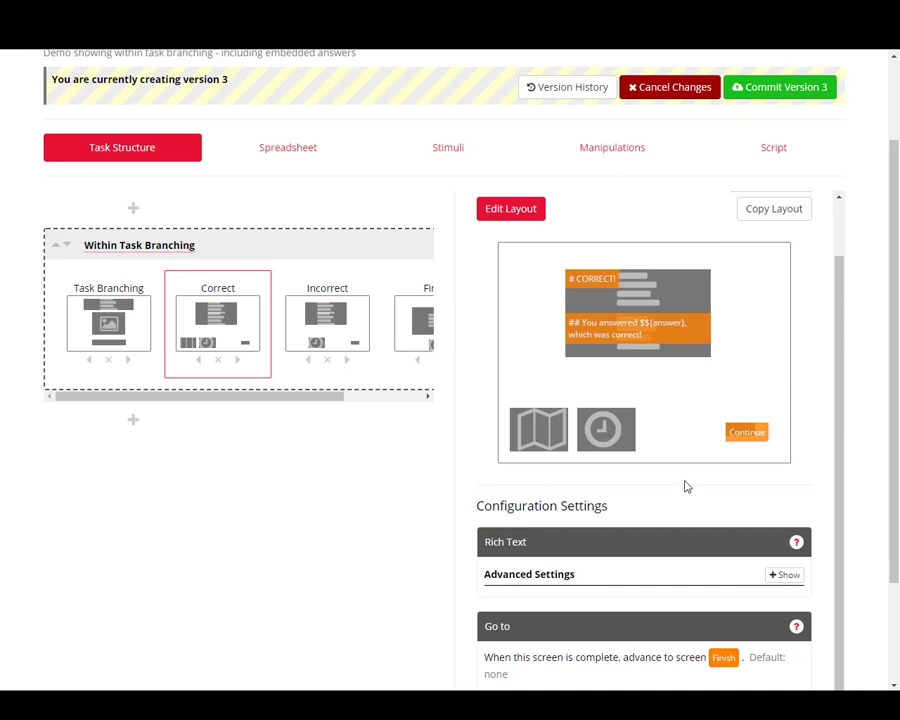
{"action": "scroll", "coordinate": [685, 486], "scroll_direction": "down", "scroll_amount": 1}
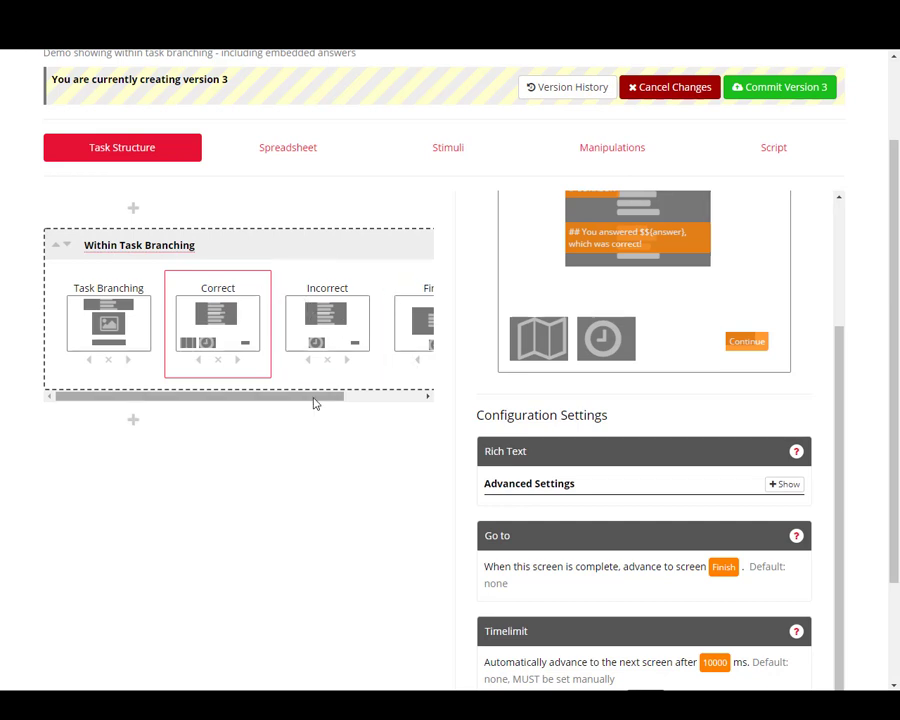
{"action": "left_click_drag", "start_coordinate": [315, 402], "coordinate": [347, 410]}
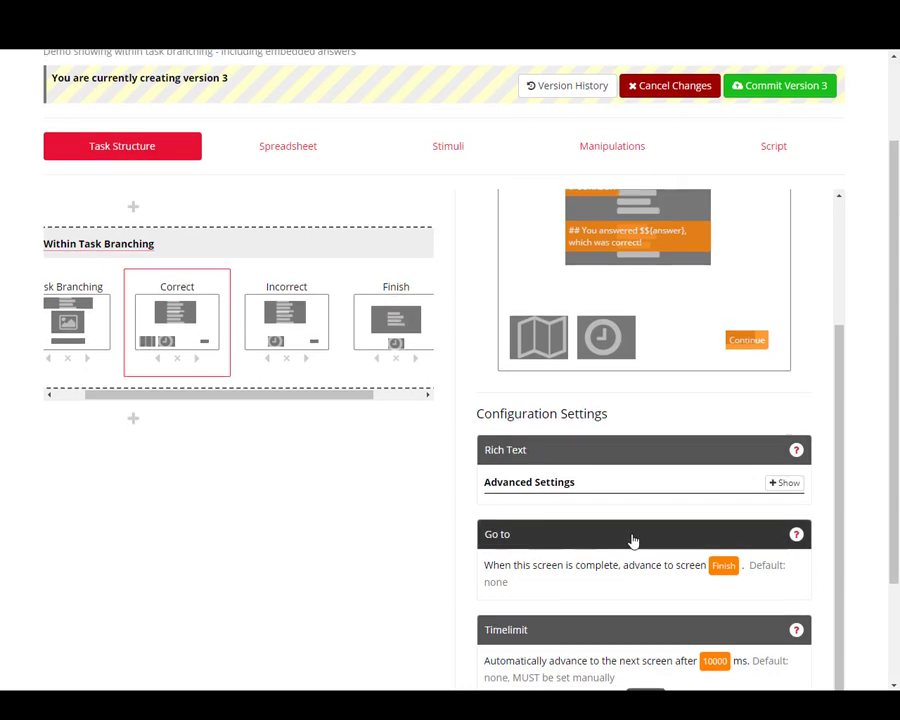
{"action": "scroll", "coordinate": [579, 424], "scroll_direction": "down", "scroll_amount": 3}
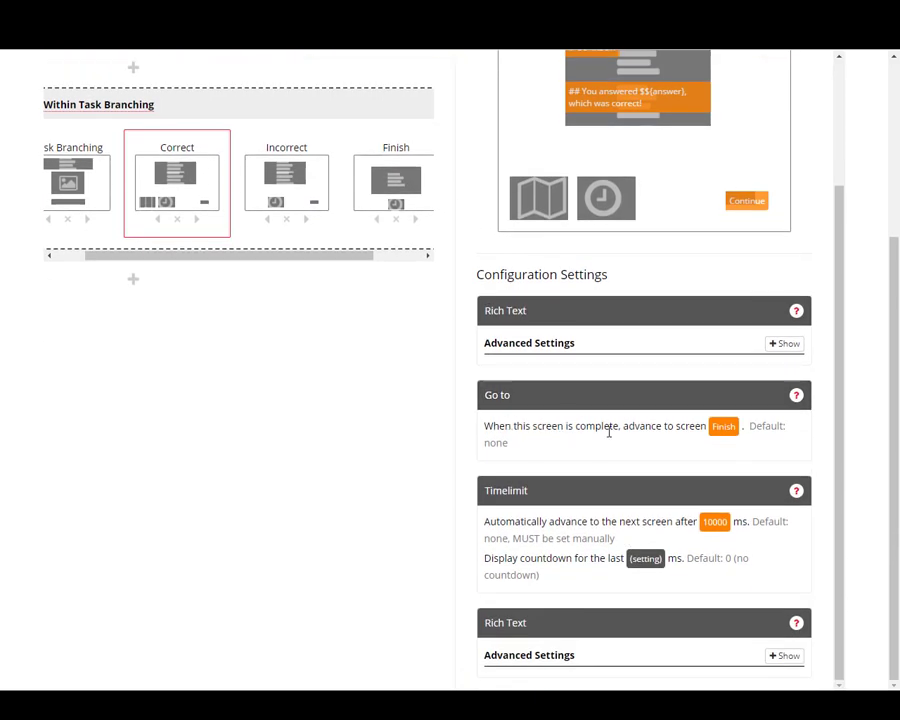
{"action": "scroll", "coordinate": [491, 414], "scroll_direction": "up", "scroll_amount": 1}
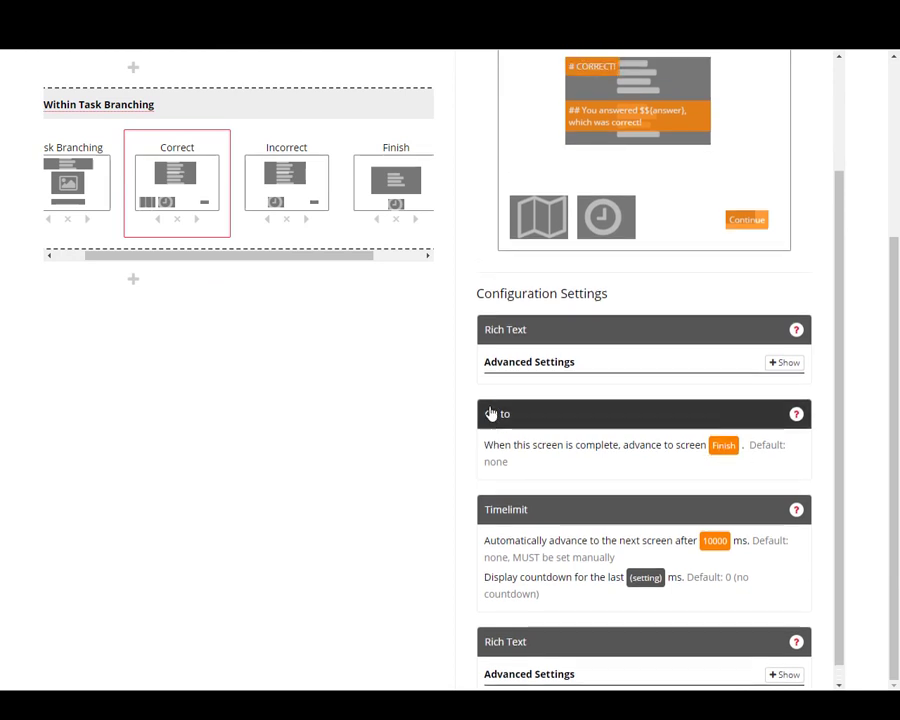
{"action": "scroll", "coordinate": [491, 414], "scroll_direction": "up", "scroll_amount": 1}
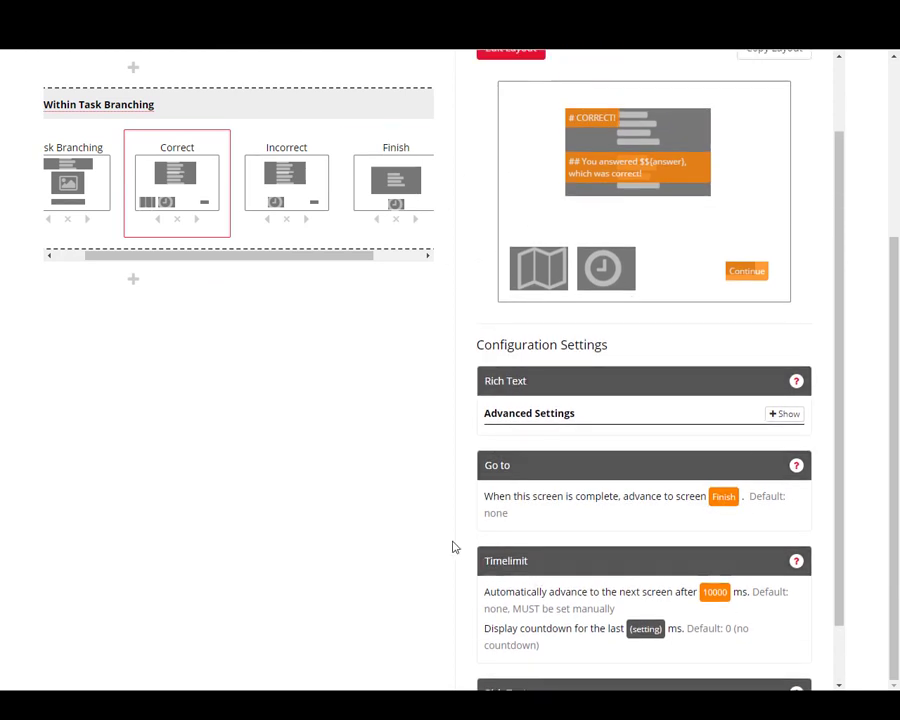
Open the Incorrect screen and highlight $${answer} in its 'You answered $${answer}, which was incorrect!' text.
{"action": "left_click", "coordinate": [283, 189]}
{"action": "scroll", "coordinate": [396, 418], "scroll_direction": "up", "scroll_amount": 3}
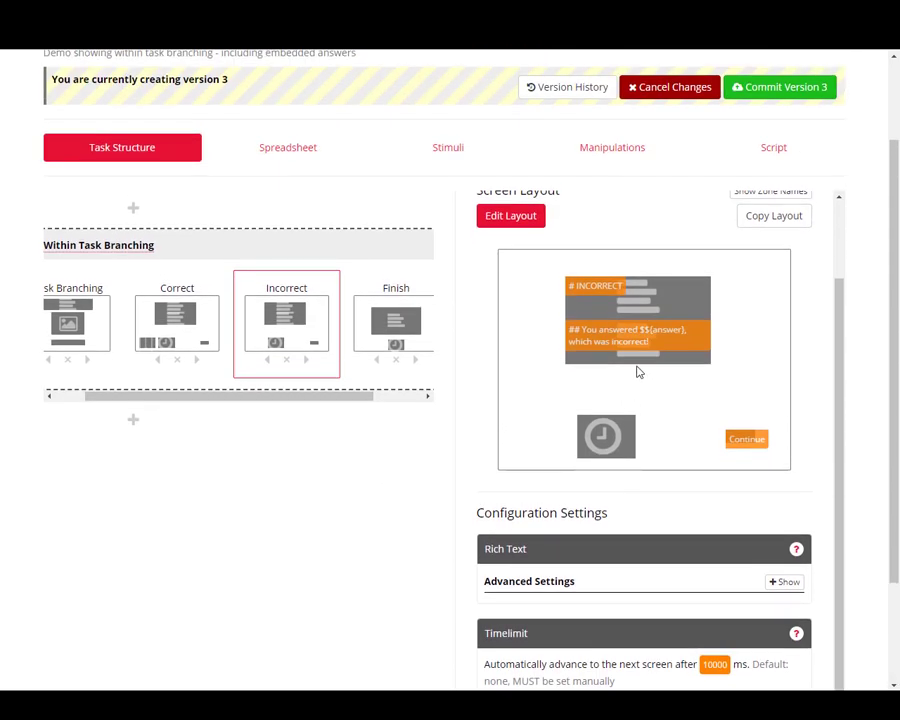
{"action": "left_click", "coordinate": [670, 346]}
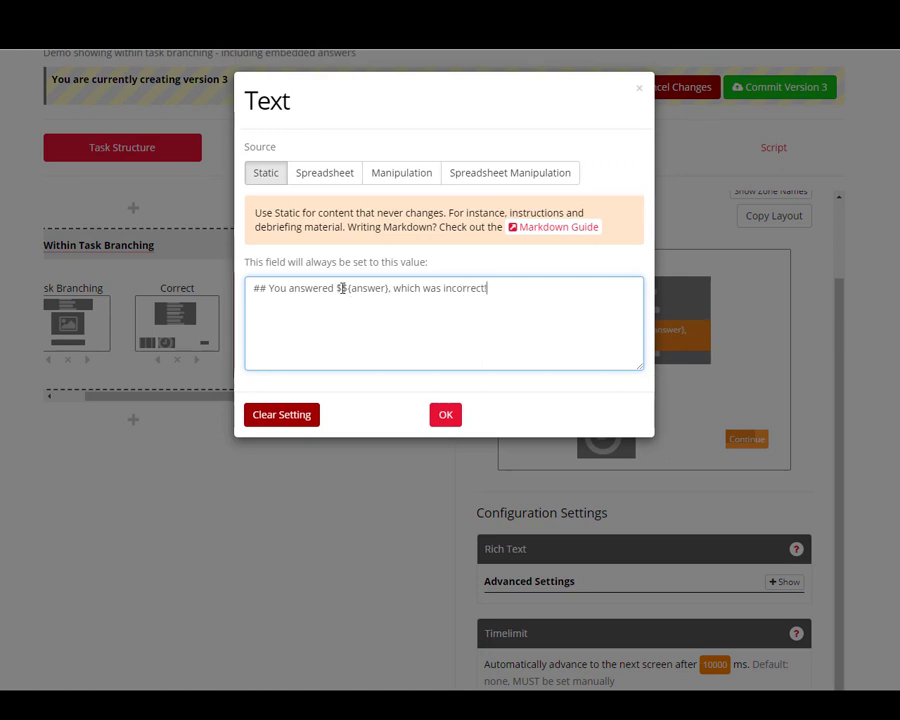
{"action": "left_click_drag", "start_coordinate": [337, 288], "coordinate": [390, 287]}
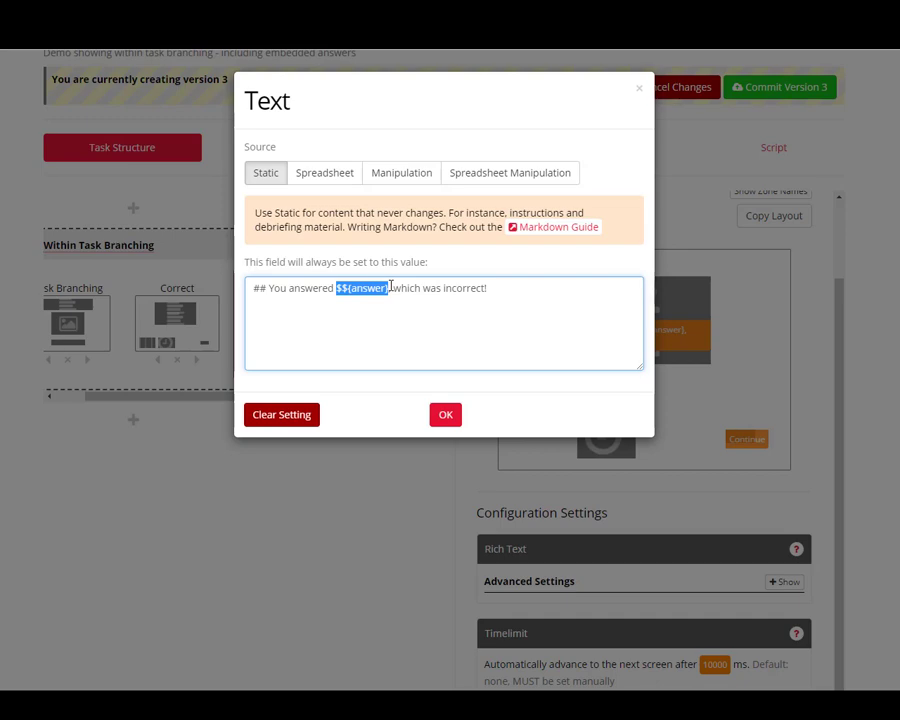
{"action": "left_click", "coordinate": [640, 90]}
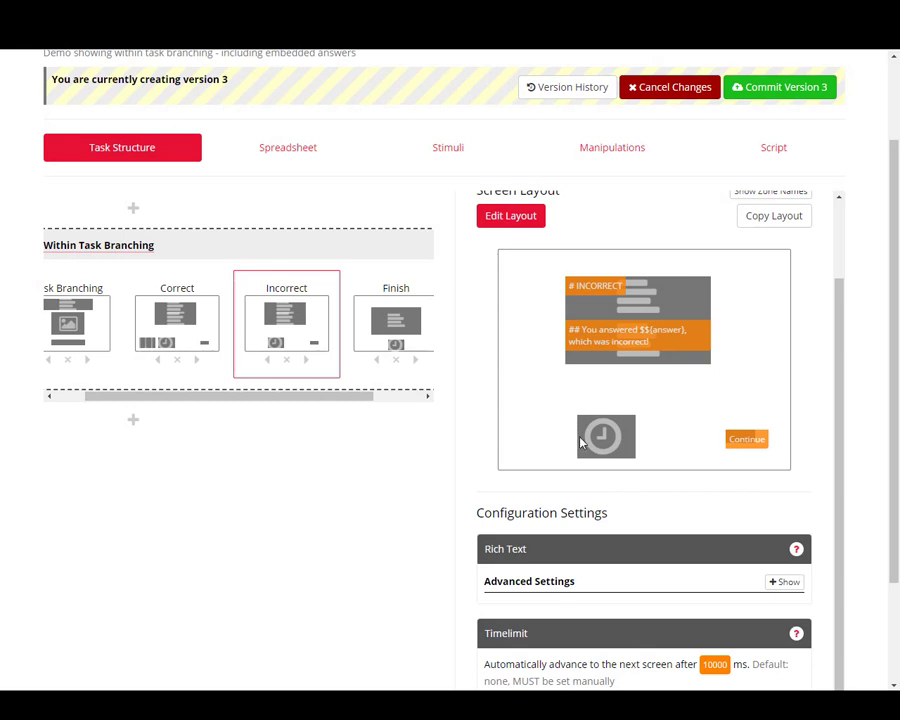
{"action": "left_click_drag", "start_coordinate": [362, 400], "coordinate": [416, 400]}
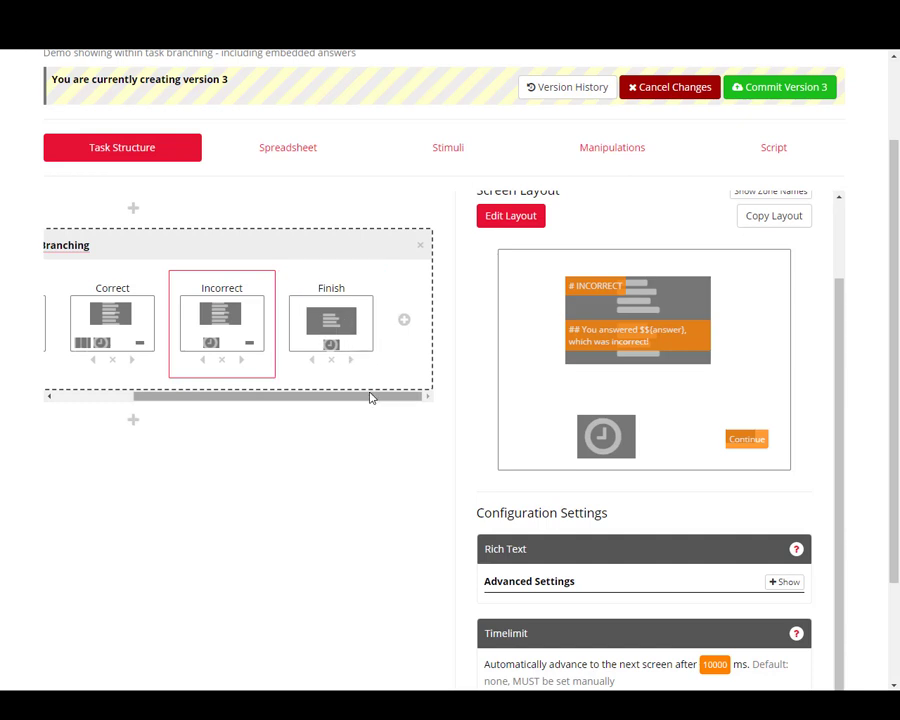
Review the Finish screen's 'On to the next example!' message and its 1000 ms time limit.
{"action": "left_click", "coordinate": [345, 330]}
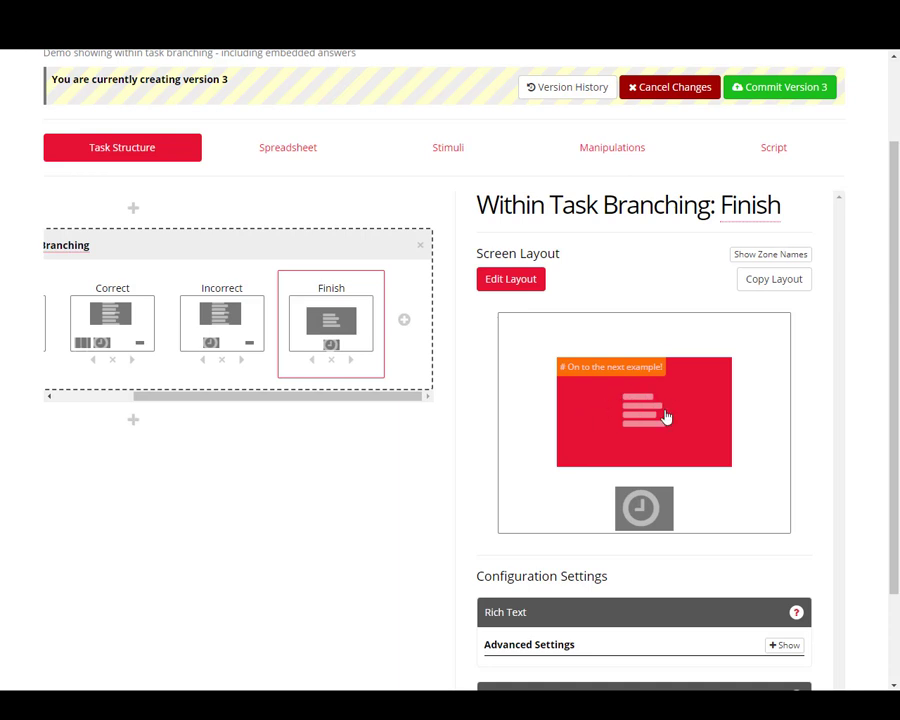
{"action": "scroll", "coordinate": [785, 560], "scroll_direction": "down", "scroll_amount": 1}
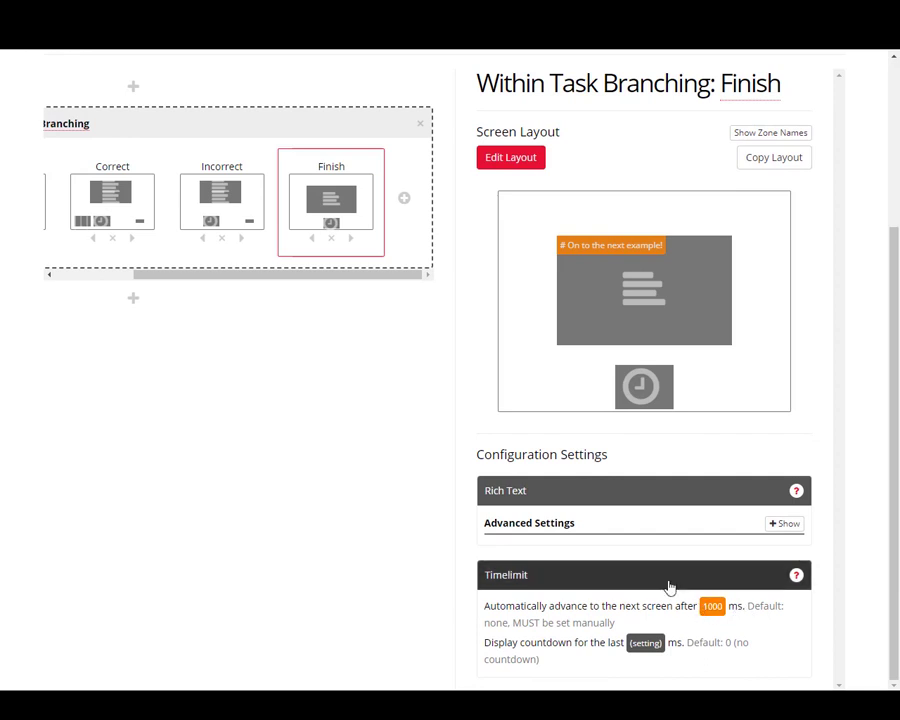
{"action": "scroll", "coordinate": [670, 587], "scroll_direction": "up", "scroll_amount": 1}
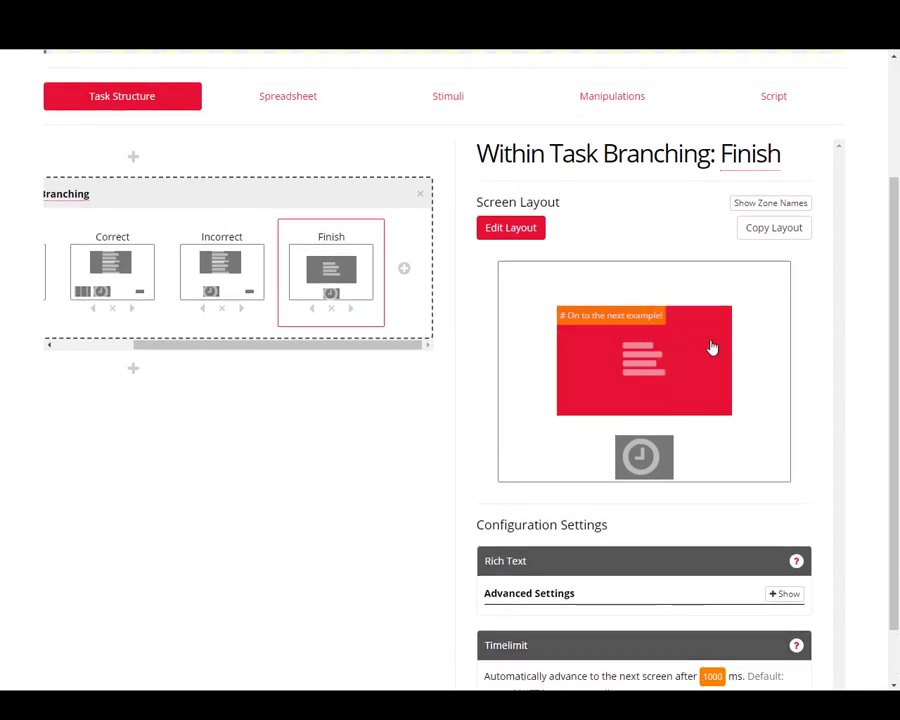